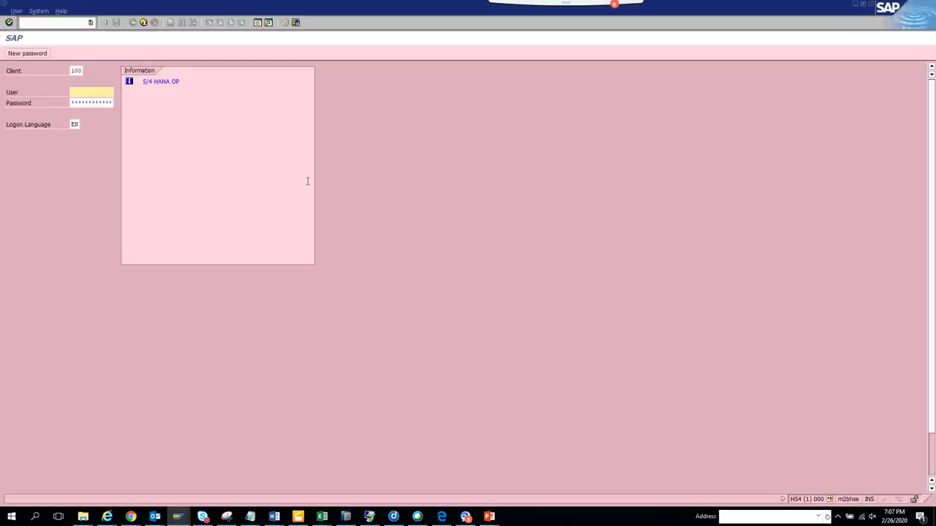
Step: Log on to client 100 with the saved student user ID and the account password
key(Down)
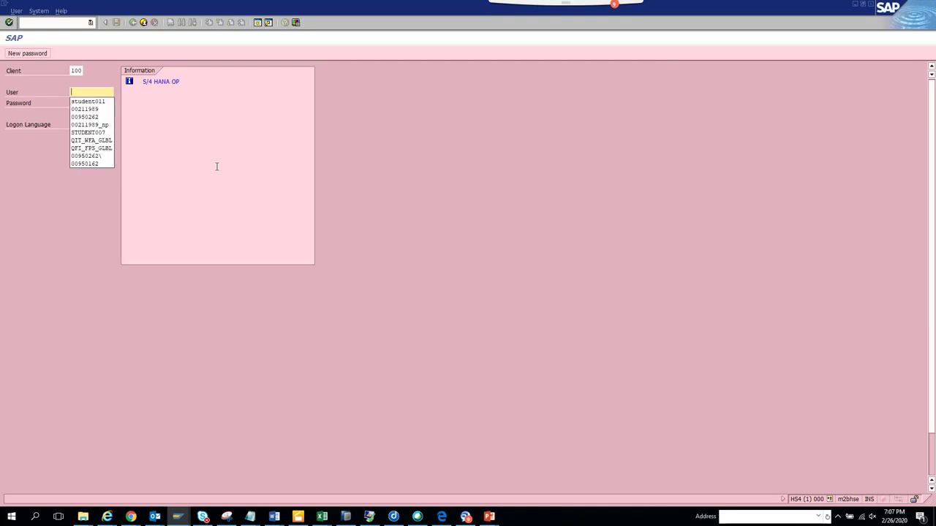
key(Down)
key(Return)
key(Tab)
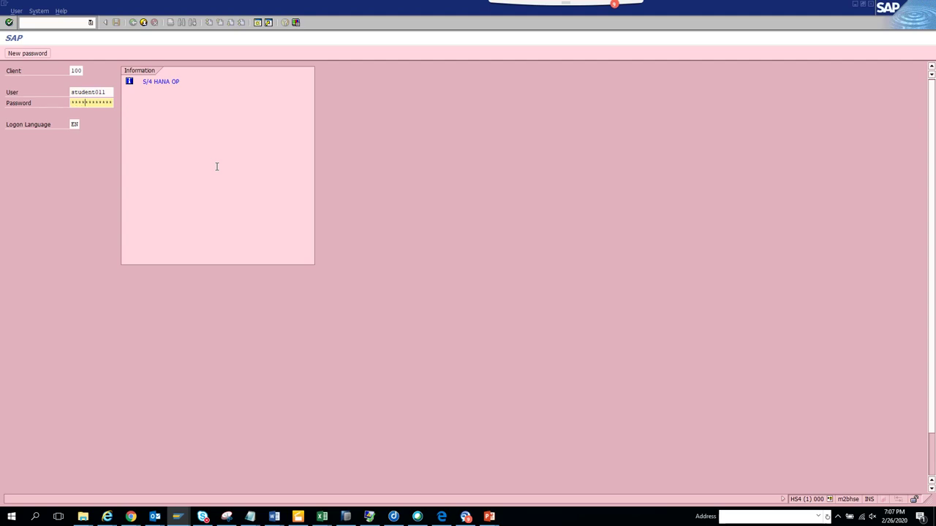
key(Return)
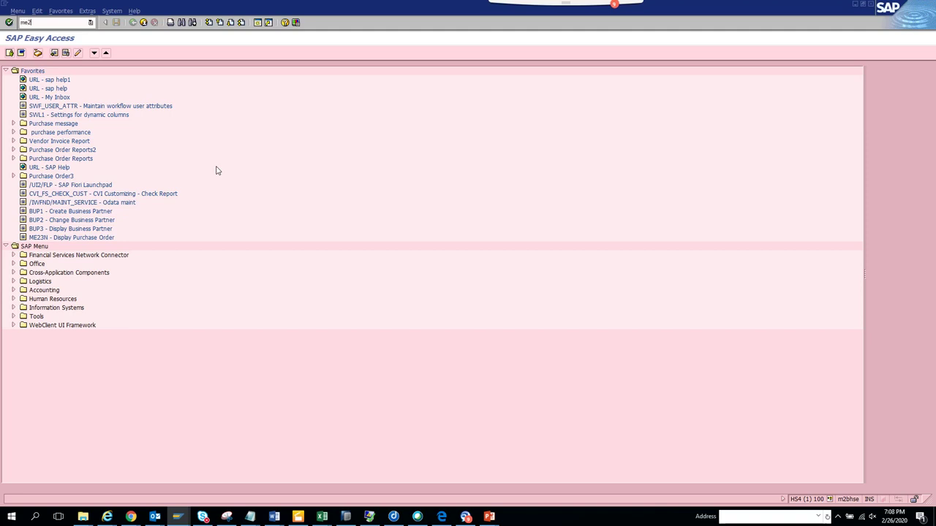
Step: Open the purchase order display and view the workflow overview of the standard purchase order
key(Return)
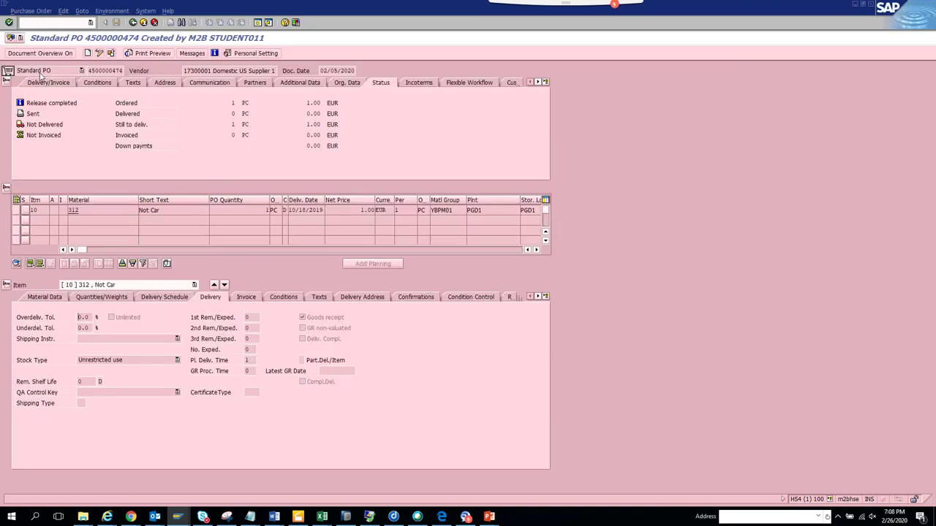
click(20, 38)
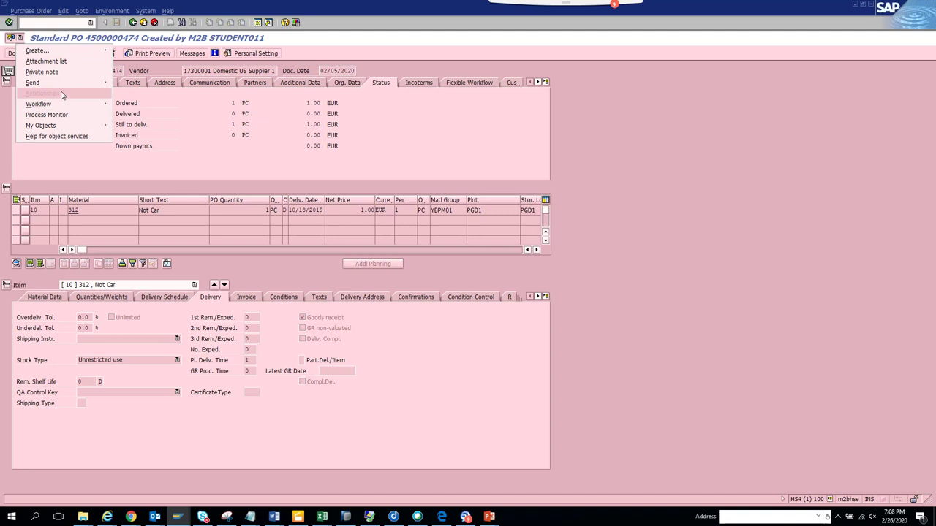
mouse_move(72, 102)
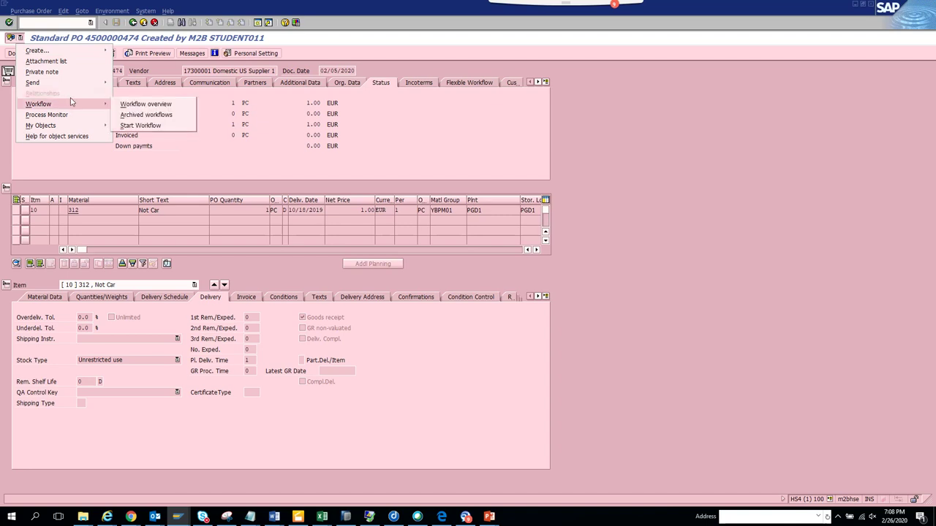
click(133, 104)
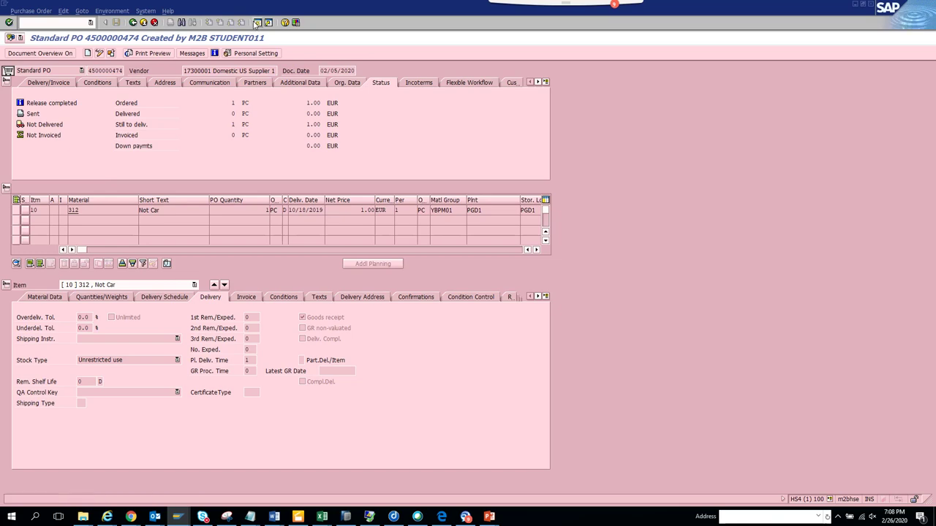
Step: Open the Workflow inbox in the Business Workplace and copy the invoice number from the first Approve Invoice item's description
key(F3)
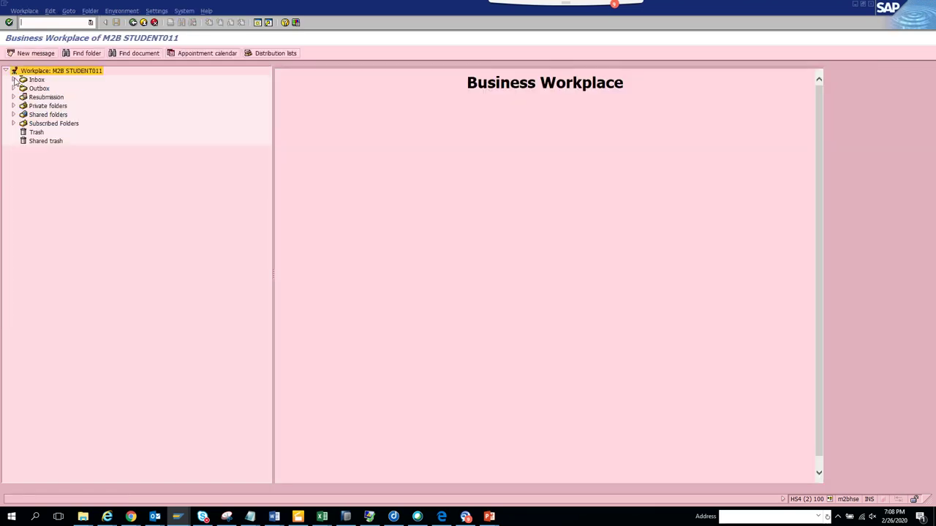
click(14, 79)
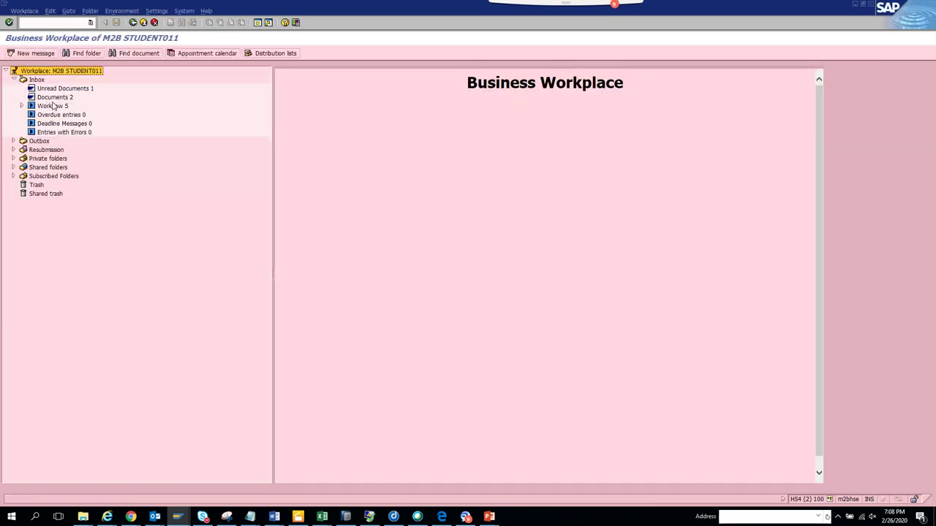
click(54, 106)
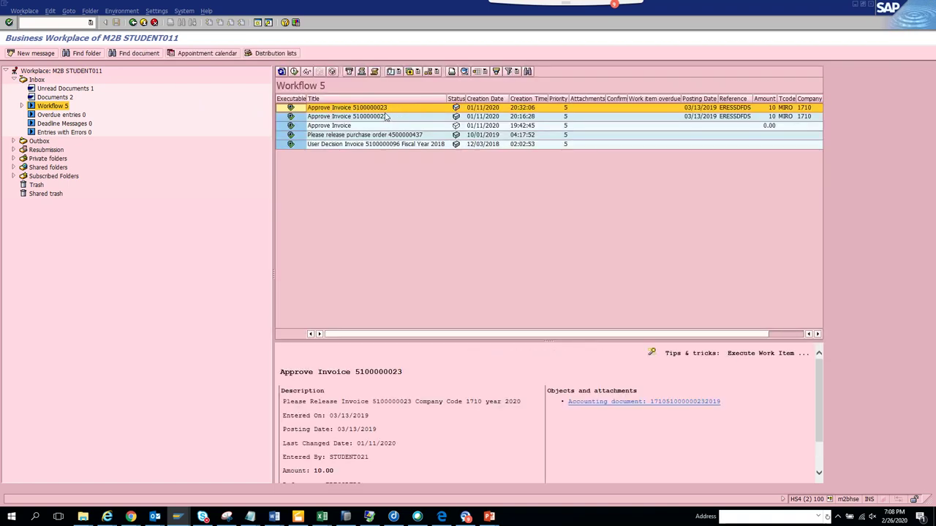
double_click(392, 402)
key(ctrl+c)
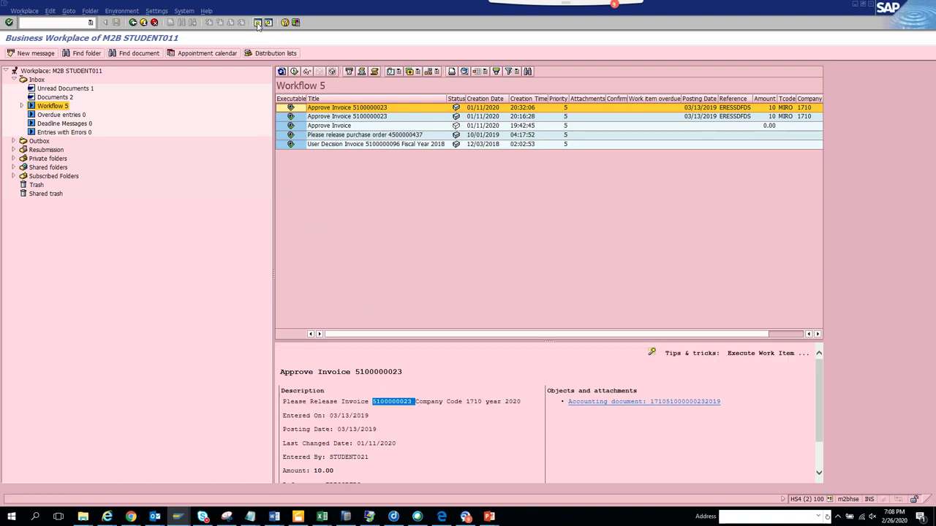
Step: Display the accounting document for the copied invoice number in company code 1710, using a separate session
key(F3)
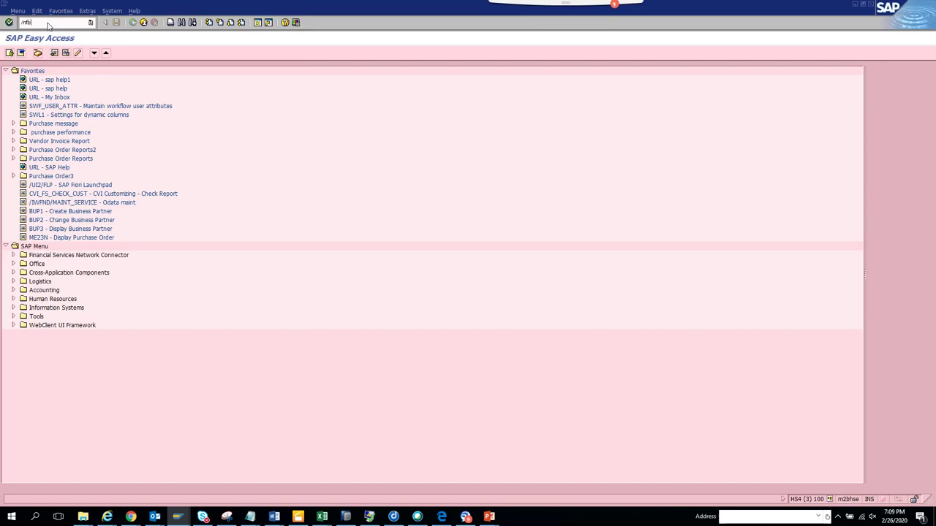
key(Return)
key(ctrl+v)
key(Tab)
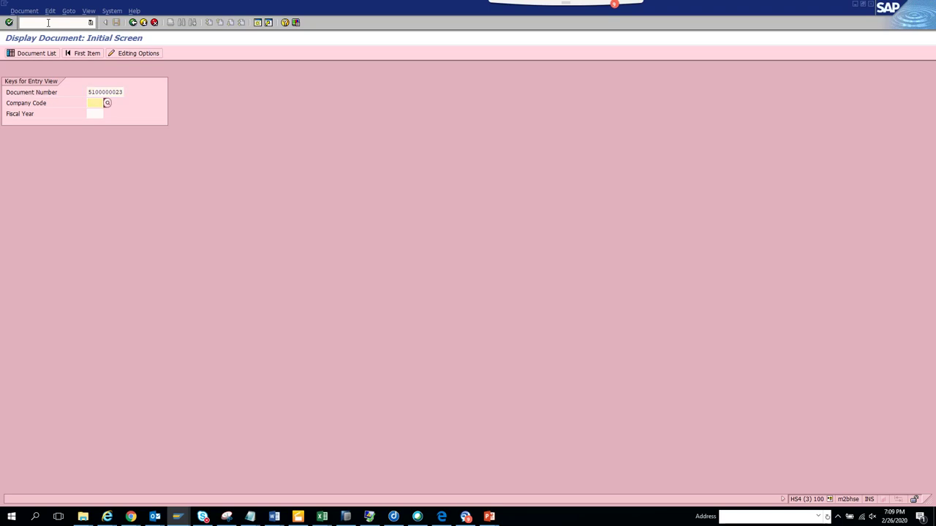
key(alt+Tab)
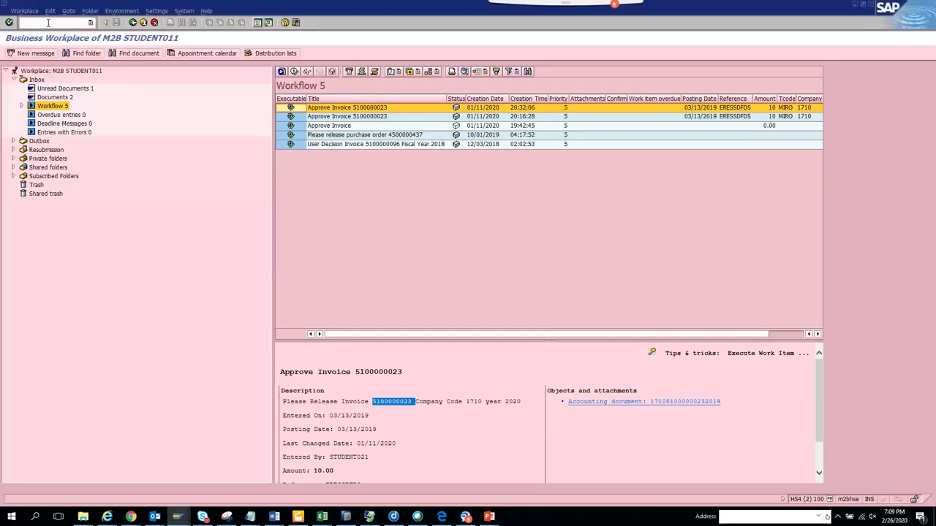
key(alt+Tab)
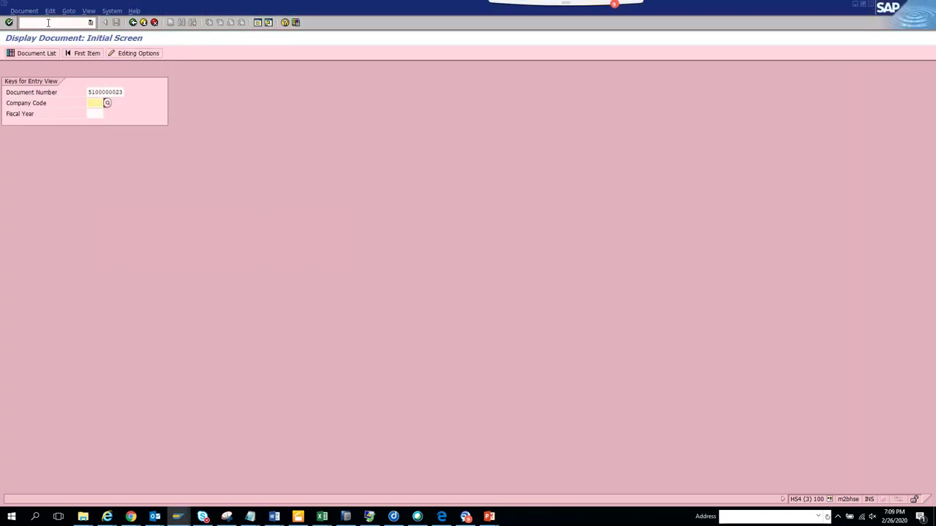
text(1710)
key(Return)
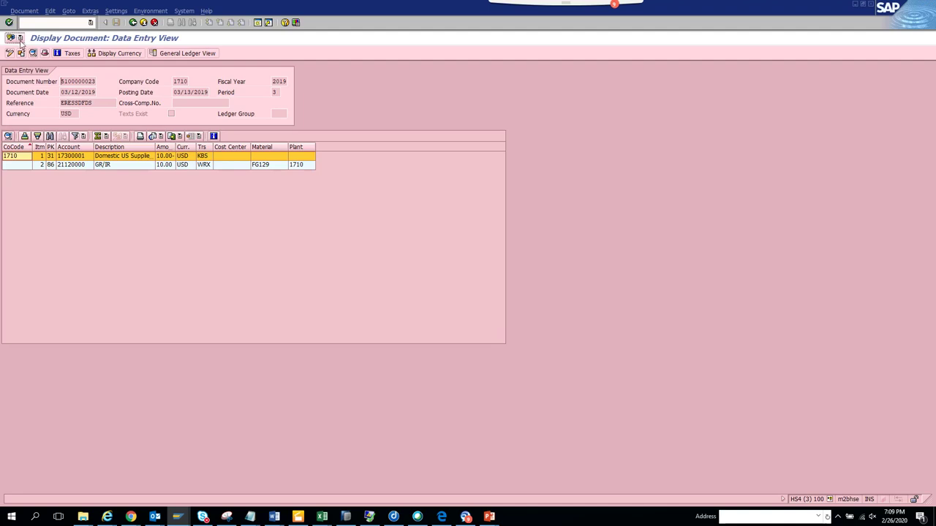
Step: Open the accounting document's workflow overview and select the invoice workflow created on 01/11/2020 at 20:16:28
click(21, 38)
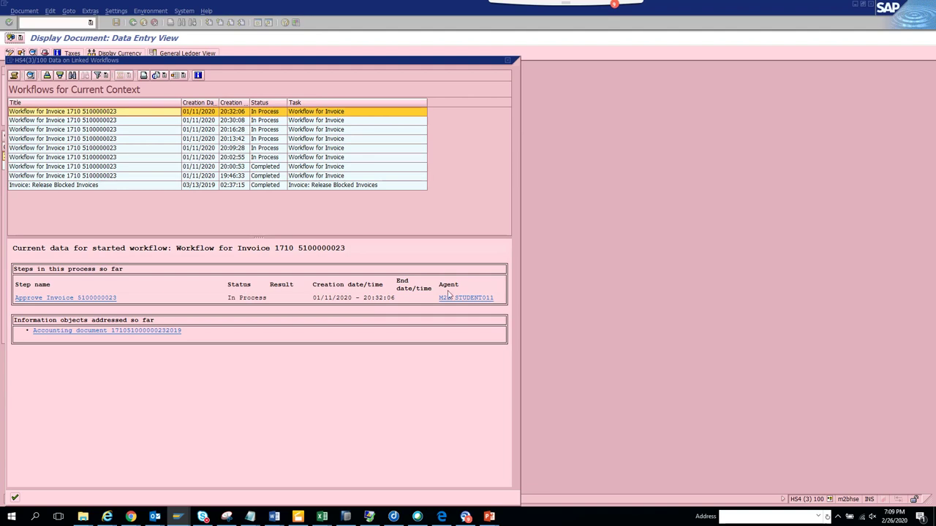
click(121, 130)
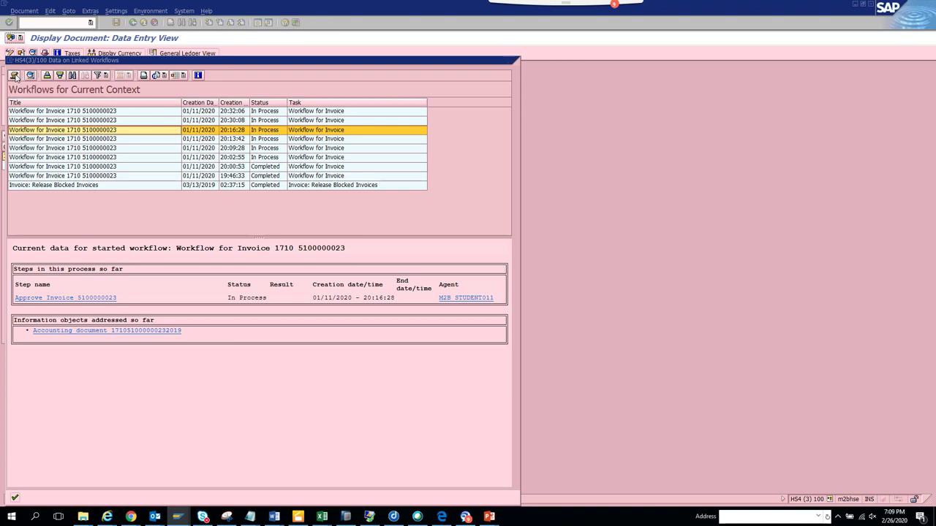
Step: Display the selected workflow's Approve Invoice work item, replace it to release the reservation, and return to the linked workflows
double_click(50, 130)
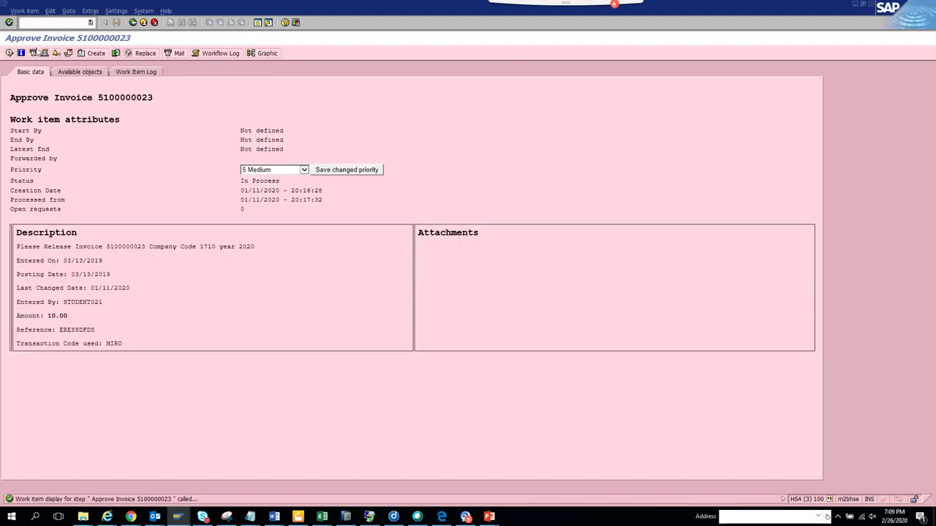
click(146, 52)
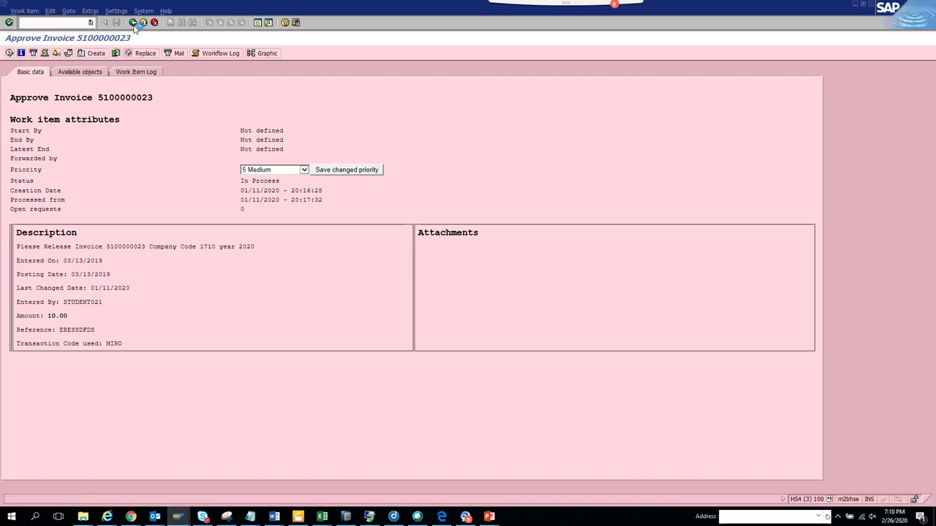
click(134, 22)
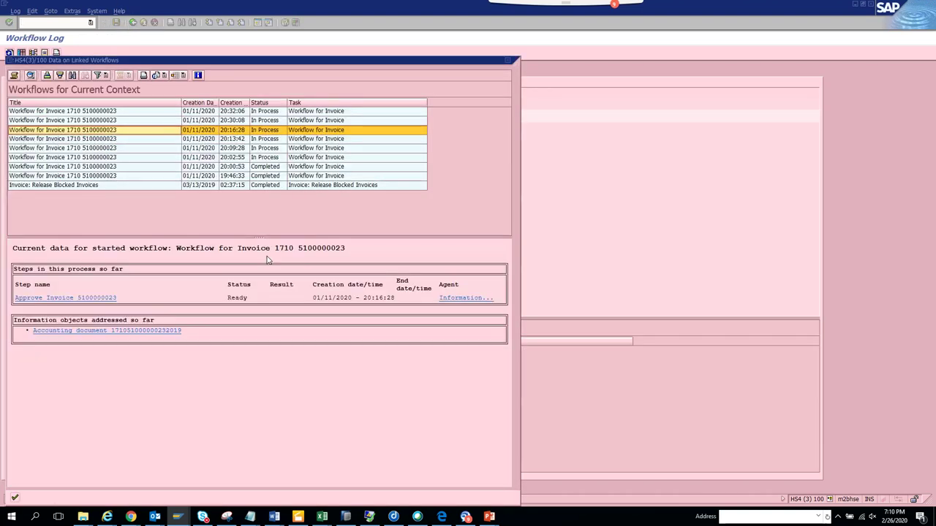
Step: View the recipients of the Approve Invoice step and turn on the display of their keys
click(465, 299)
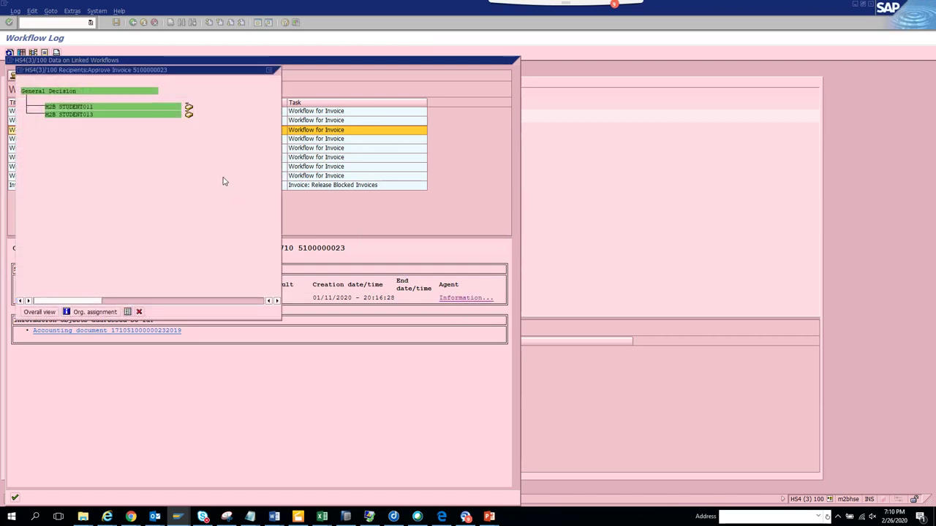
right_click(86, 136)
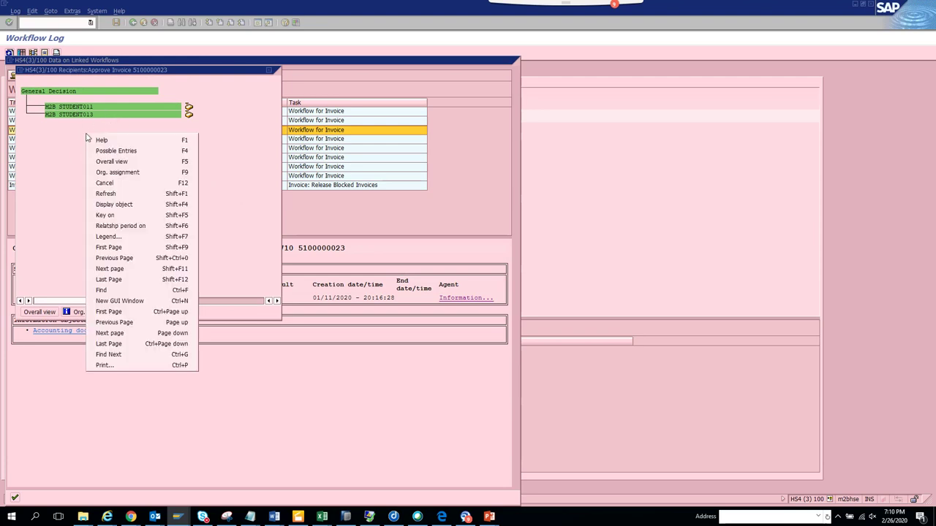
click(154, 215)
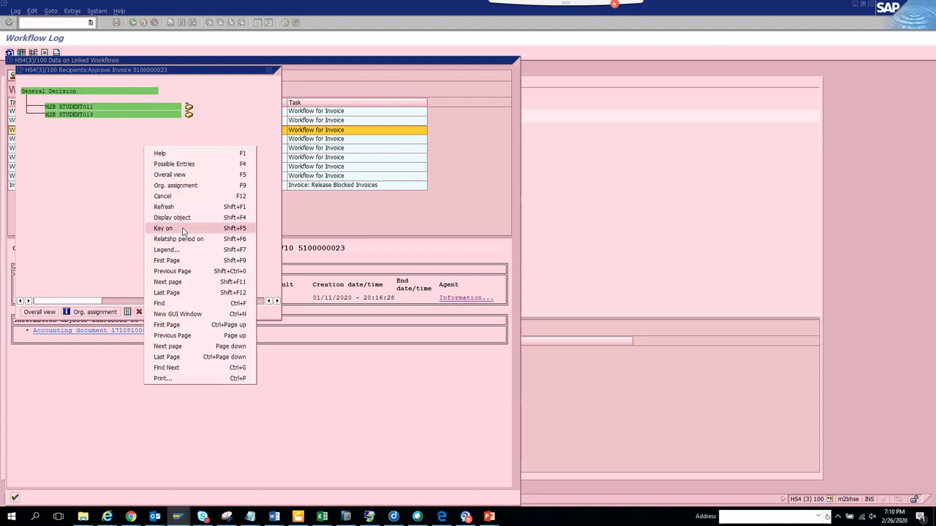
click(184, 231)
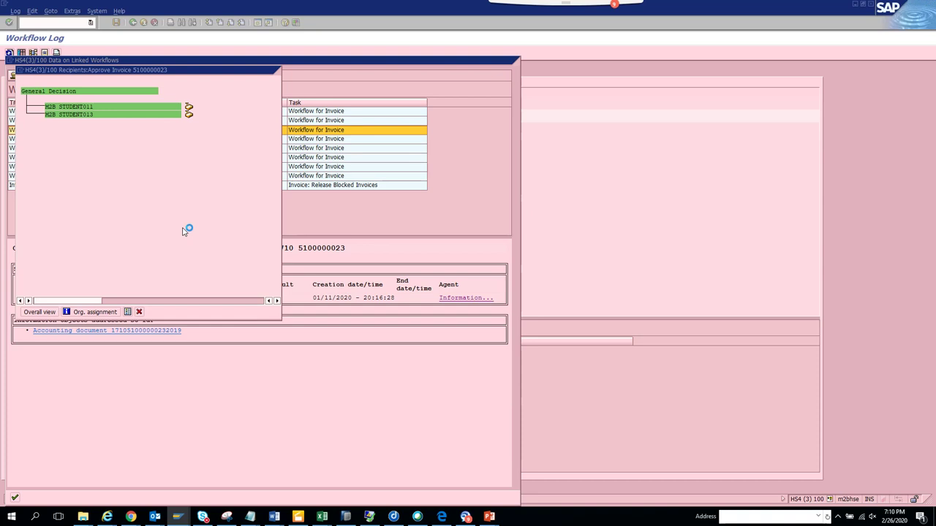